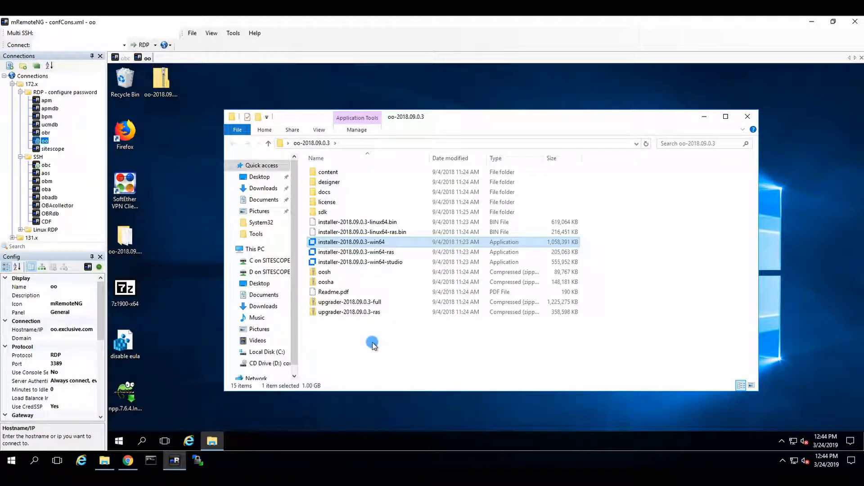
Step: Launch installer-2018.09.0.3-win64 and accept the end user license agreement in the installation wizard
{"action": "double_click", "coordinate": [347, 242]}
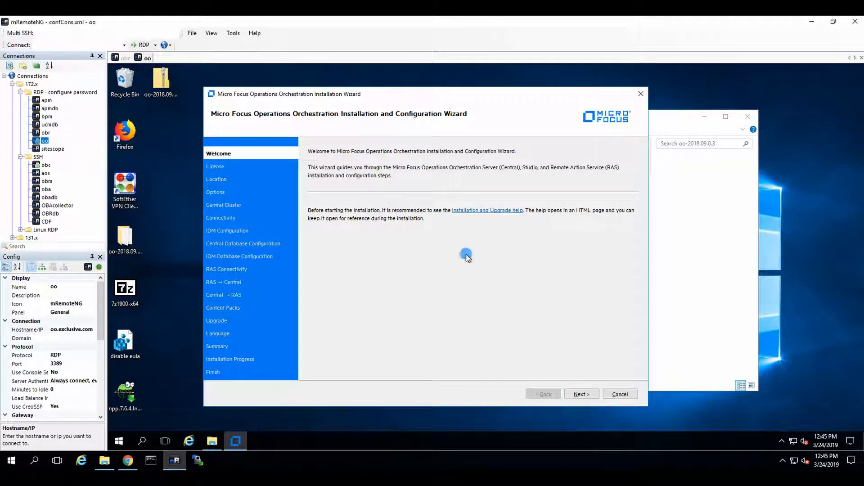
{"action": "left_click", "coordinate": [581, 394]}
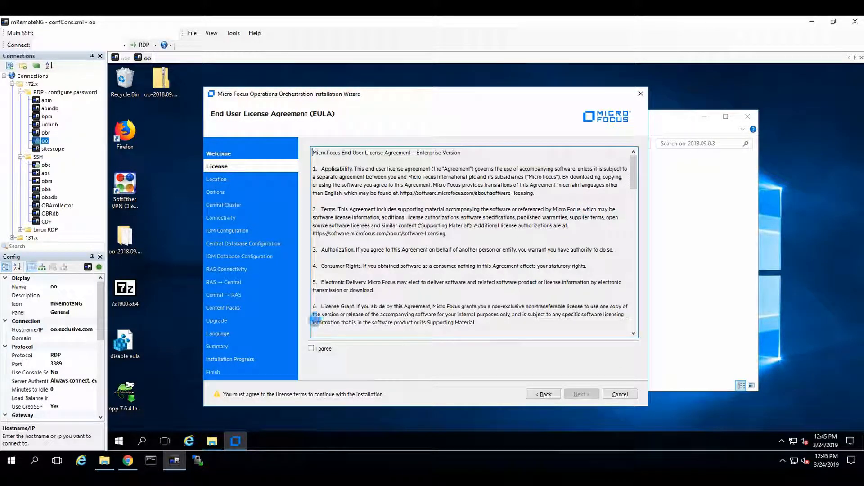
{"action": "left_click", "coordinate": [311, 348]}
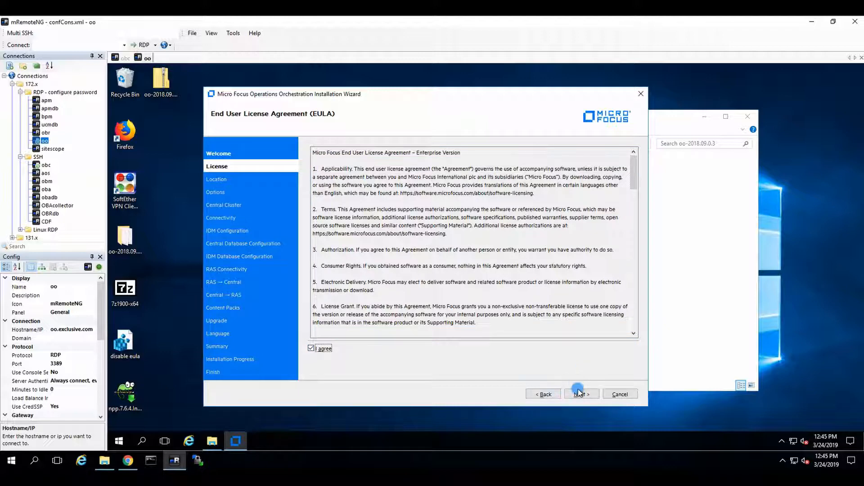
{"action": "left_click", "coordinate": [580, 393]}
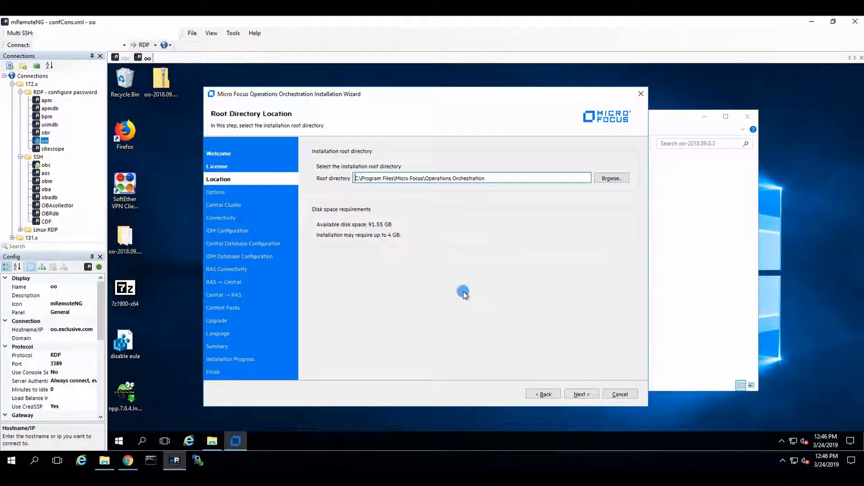
Step: Create the default installation root directory and install Central, Studio and Remote Action Server (RAS) without joining an existing cluster
{"action": "left_click", "coordinate": [581, 394]}
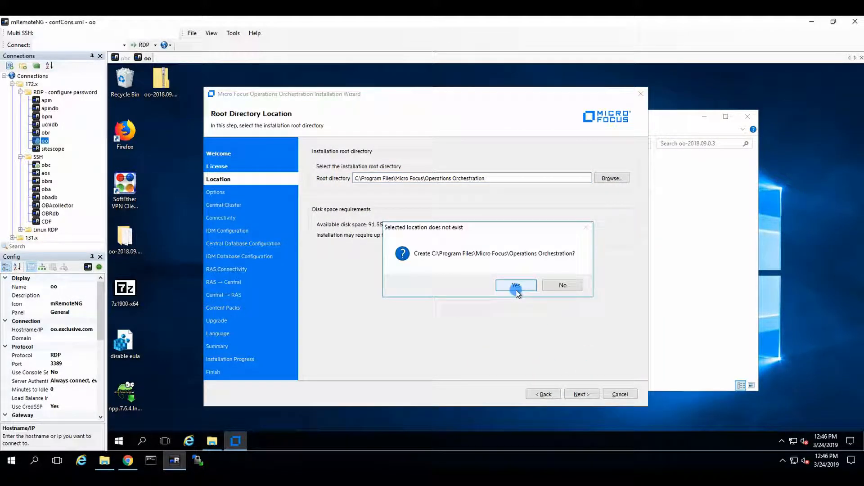
{"action": "left_click", "coordinate": [514, 285]}
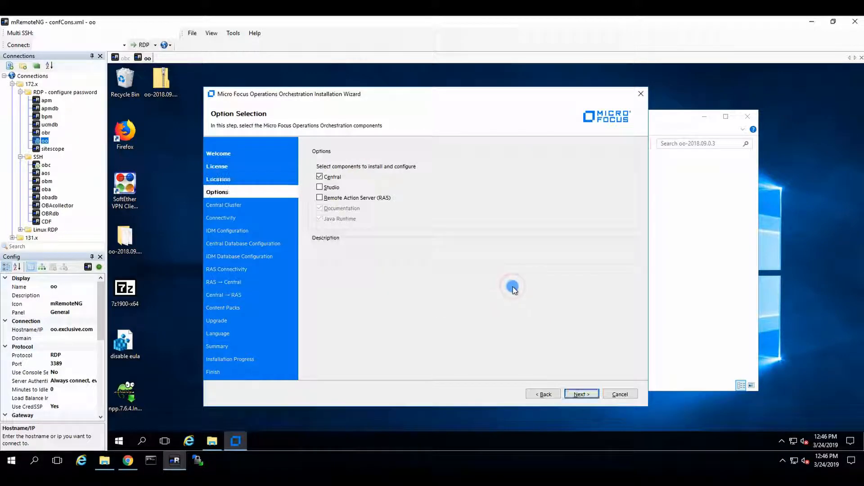
{"action": "left_click", "coordinate": [317, 189]}
{"action": "left_click", "coordinate": [319, 197]}
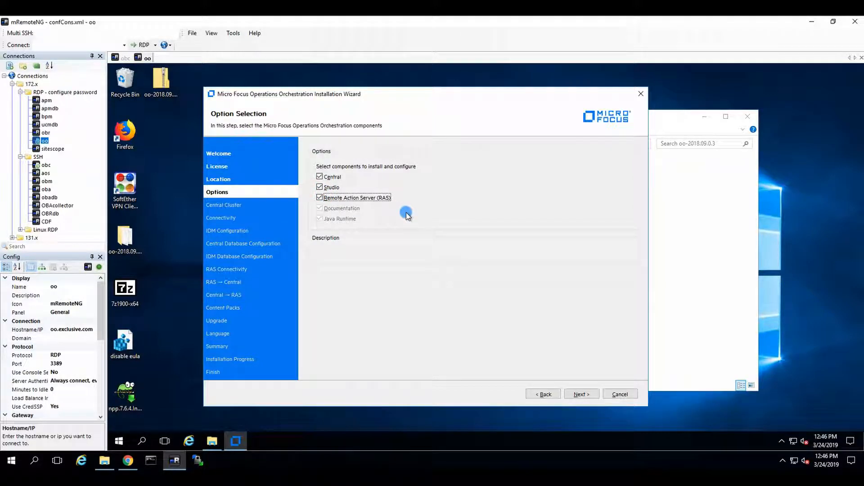
{"action": "left_click", "coordinate": [583, 390]}
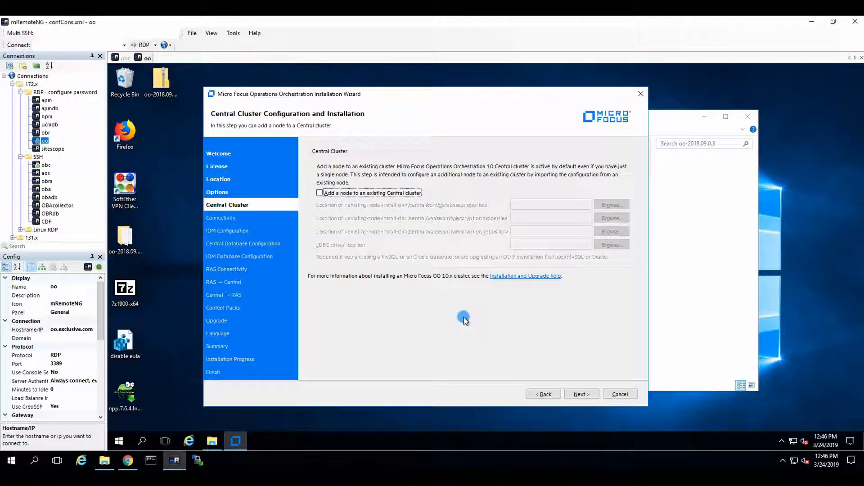
{"action": "left_click", "coordinate": [581, 395]}
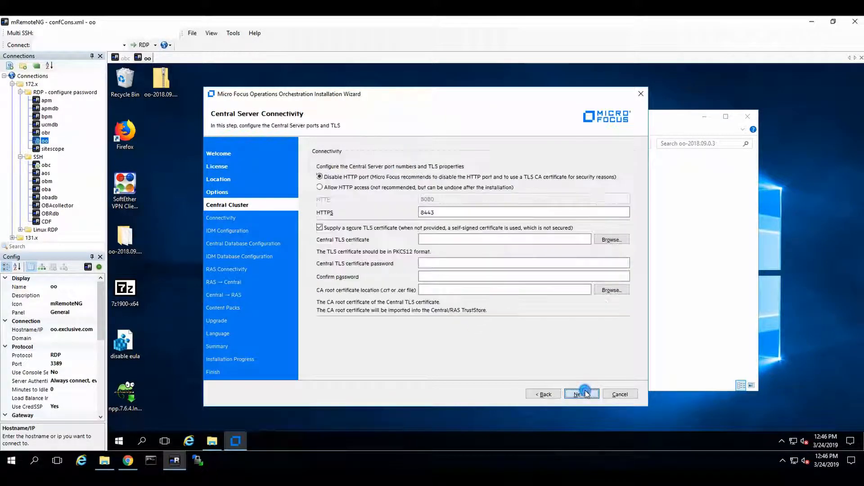
{"action": "left_click", "coordinate": [327, 188]}
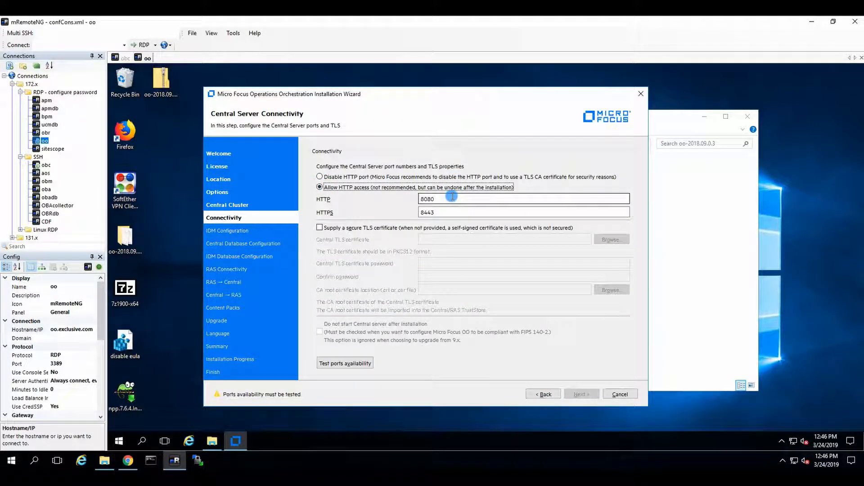
{"action": "left_click", "coordinate": [332, 177]}
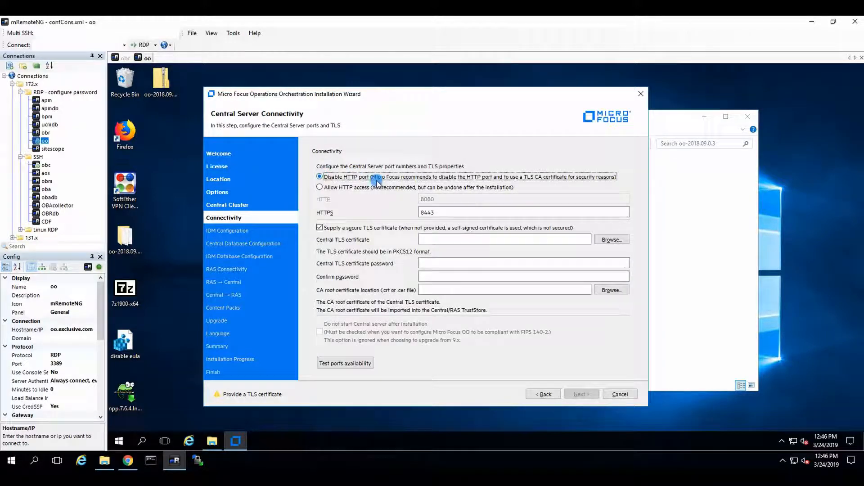
{"action": "left_click_drag", "start_coordinate": [440, 212], "coordinate": [377, 215]}
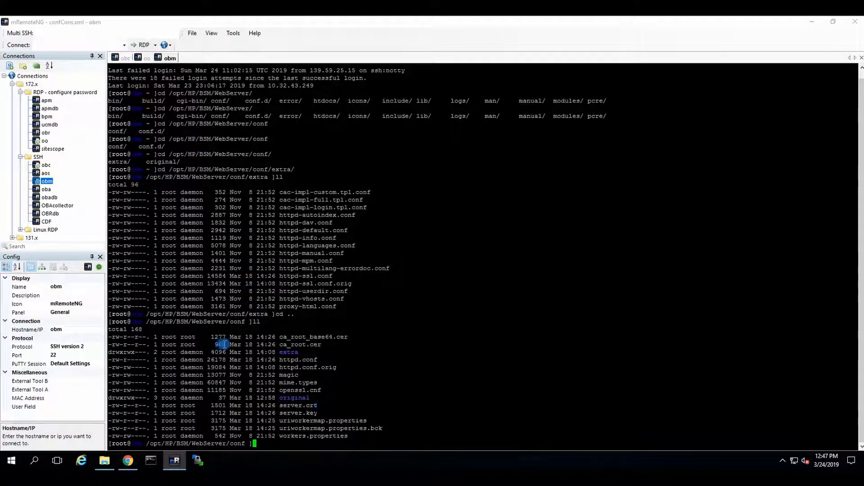
Step: Compare the certificate files in the obm session's WebServer/conf directory with the wizard's Central TLS and CA root certificate fields
{"action": "left_click_drag", "start_coordinate": [279, 337], "coordinate": [393, 422]}
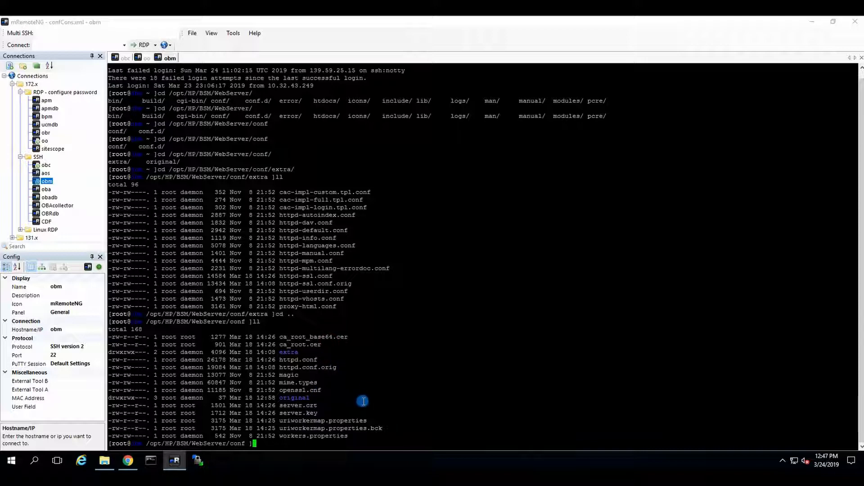
{"action": "left_click", "coordinate": [143, 58]}
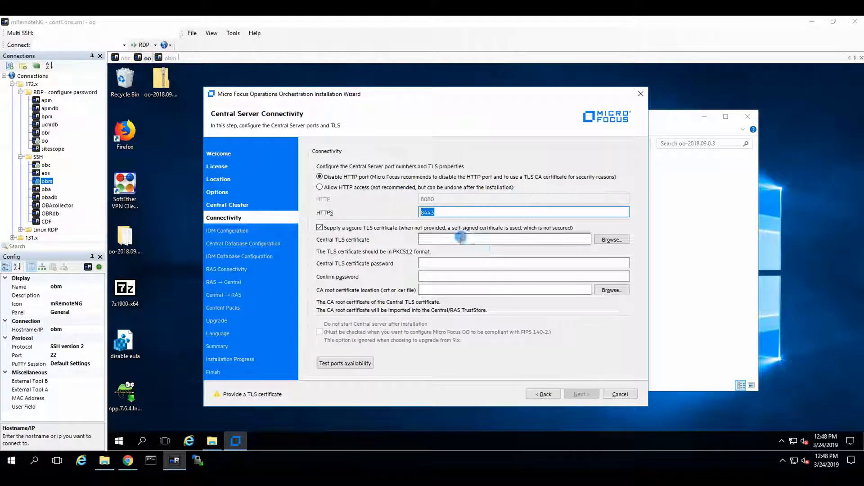
{"action": "left_click", "coordinate": [461, 238]}
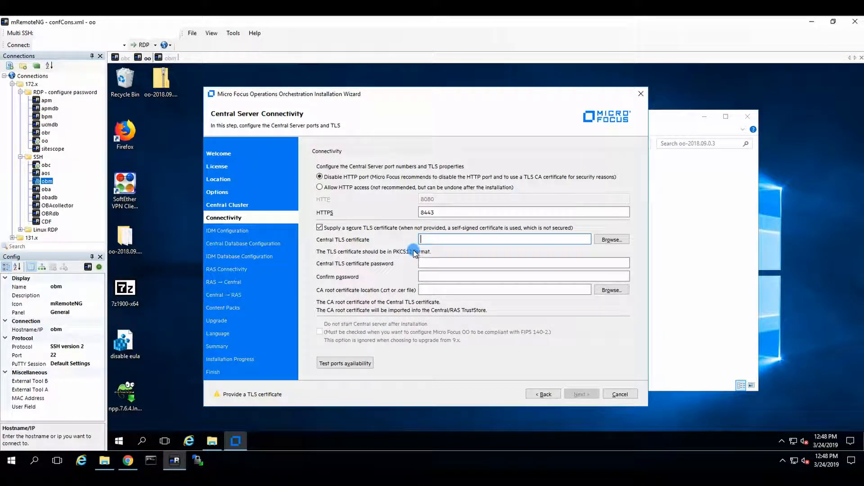
{"action": "left_click", "coordinate": [456, 289]}
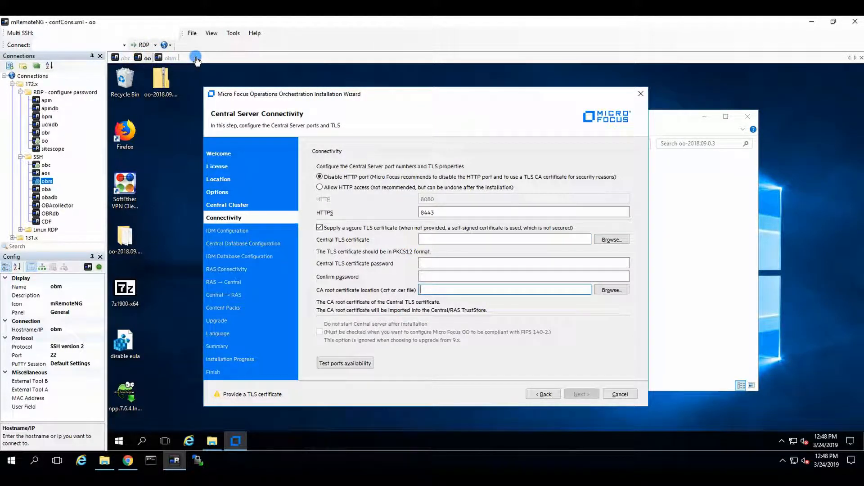
{"action": "left_click", "coordinate": [170, 57]}
{"action": "left_click", "coordinate": [147, 59]}
{"action": "left_click", "coordinate": [346, 230]}
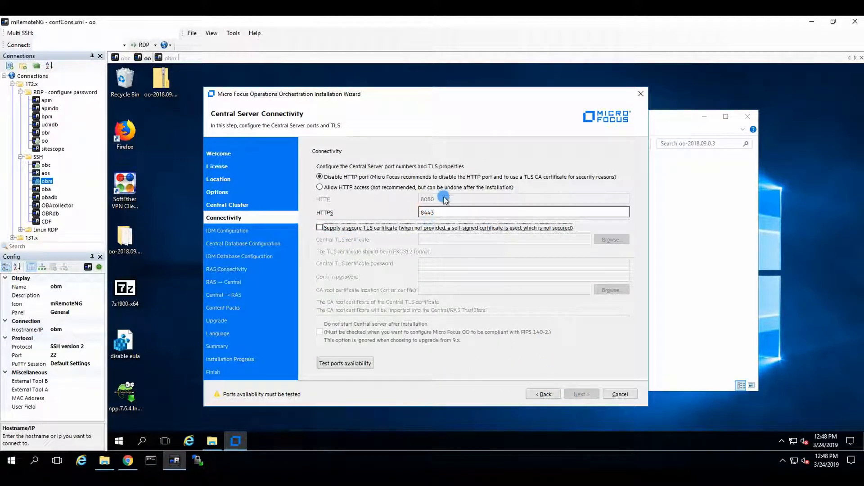
{"action": "left_click", "coordinate": [355, 228]}
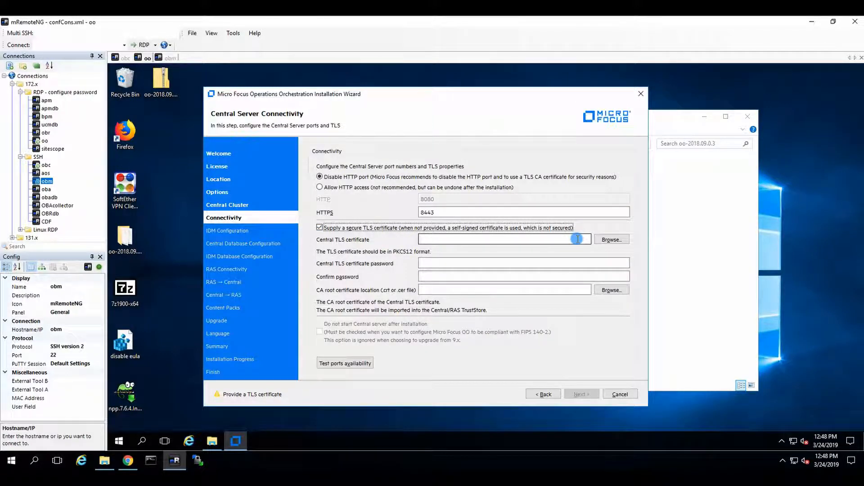
{"action": "left_click", "coordinate": [444, 291]}
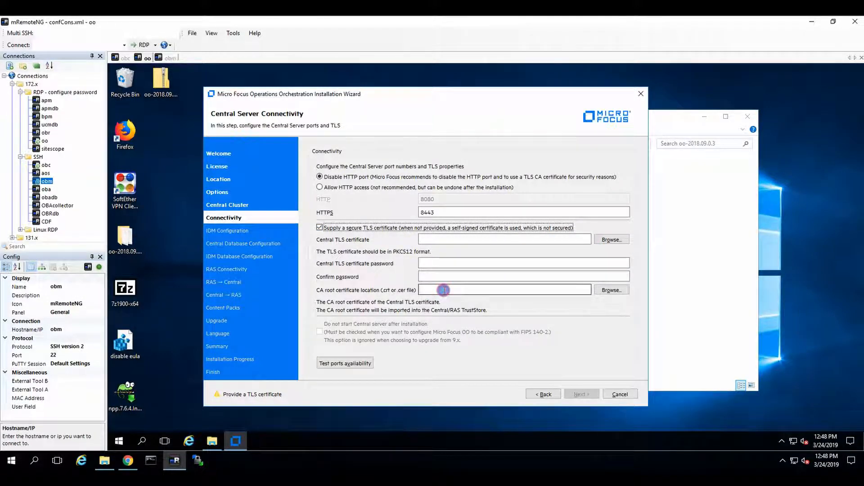
Step: Test the Central Server's port availability and continue without supplying a secure TLS certificate
{"action": "left_click", "coordinate": [347, 364]}
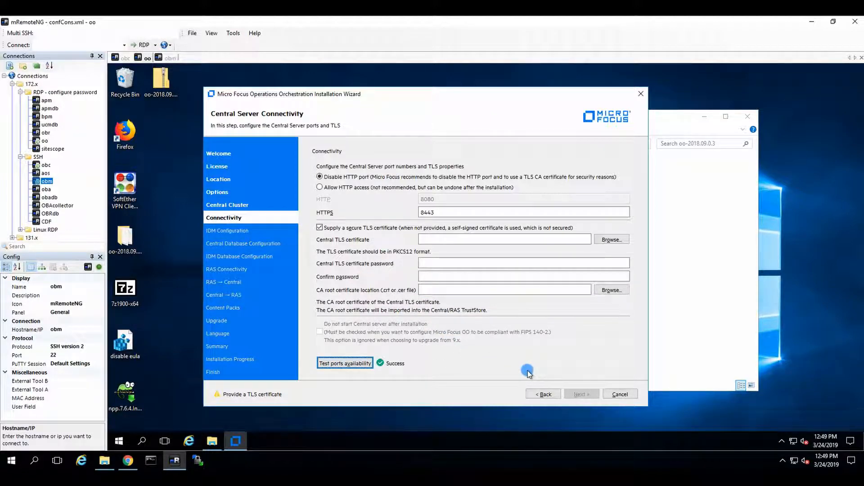
{"action": "left_click", "coordinate": [319, 227]}
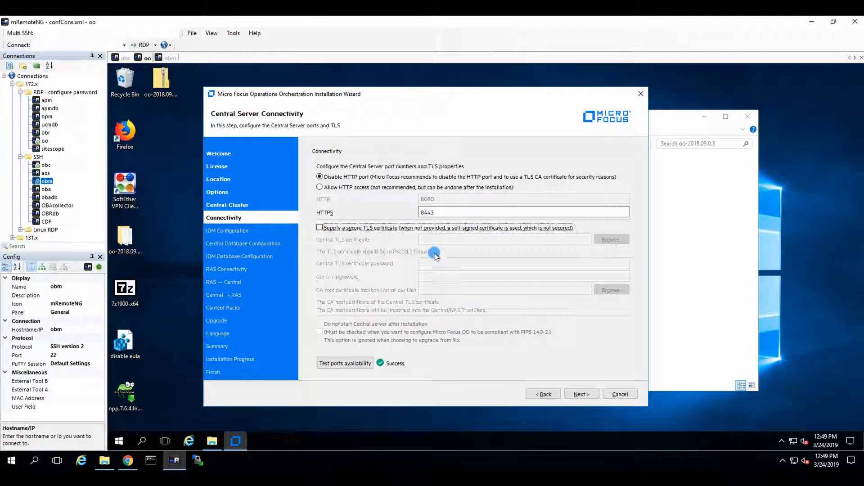
{"action": "left_click", "coordinate": [580, 394]}
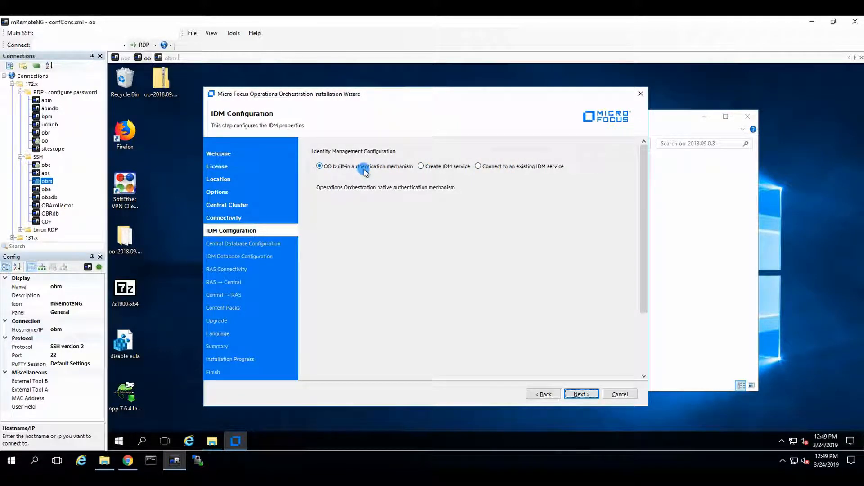
Step: Keep the OO built-in authentication mechanism and set the Central database type to Internal database (not for production usage)
{"action": "left_click", "coordinate": [578, 393]}
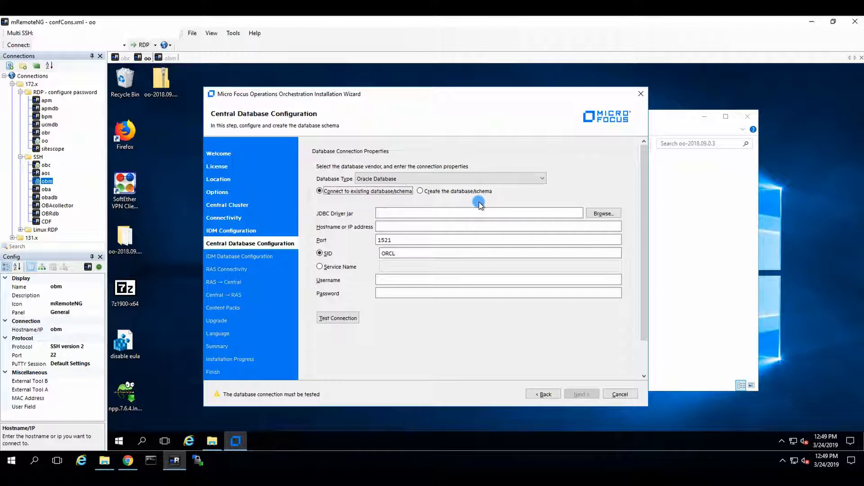
{"action": "left_click", "coordinate": [540, 179]}
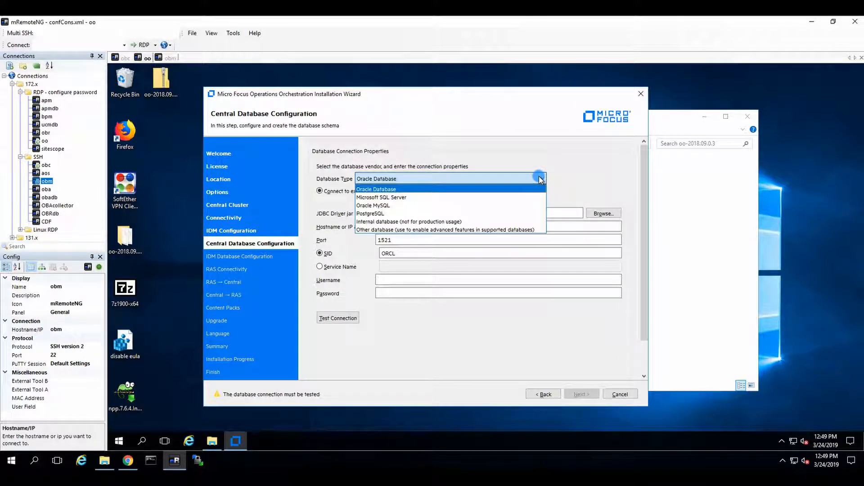
{"action": "left_click", "coordinate": [430, 222]}
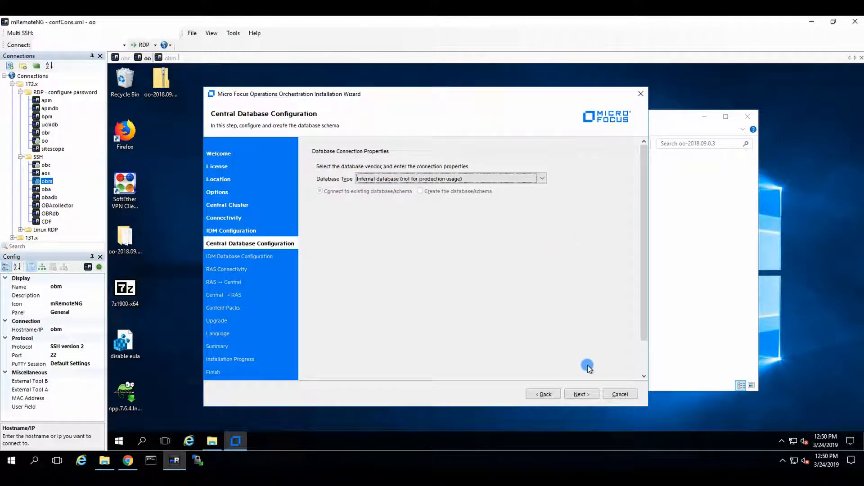
{"action": "left_click", "coordinate": [582, 393]}
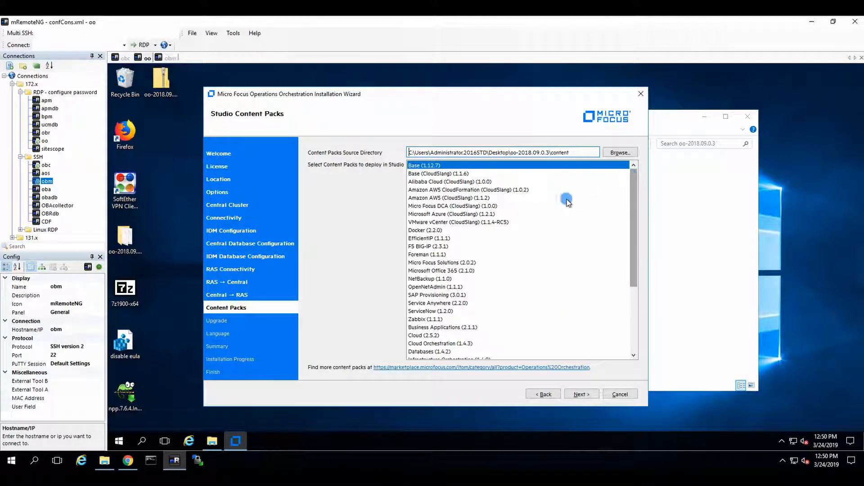
{"action": "left_click", "coordinate": [470, 190]}
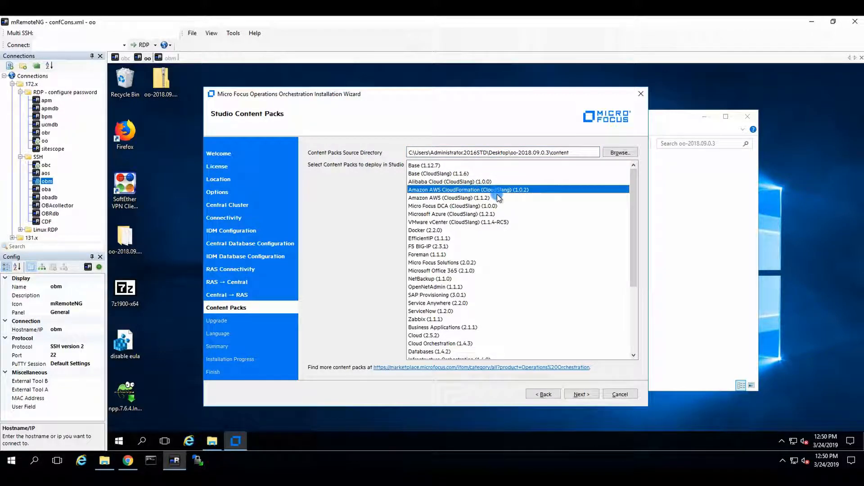
{"action": "left_click", "coordinate": [487, 222]}
{"action": "scroll", "coordinate": [488, 278], "scroll_direction": "down", "scroll_amount": 5}
{"action": "scroll", "coordinate": [517, 243], "scroll_direction": "up", "scroll_amount": 5}
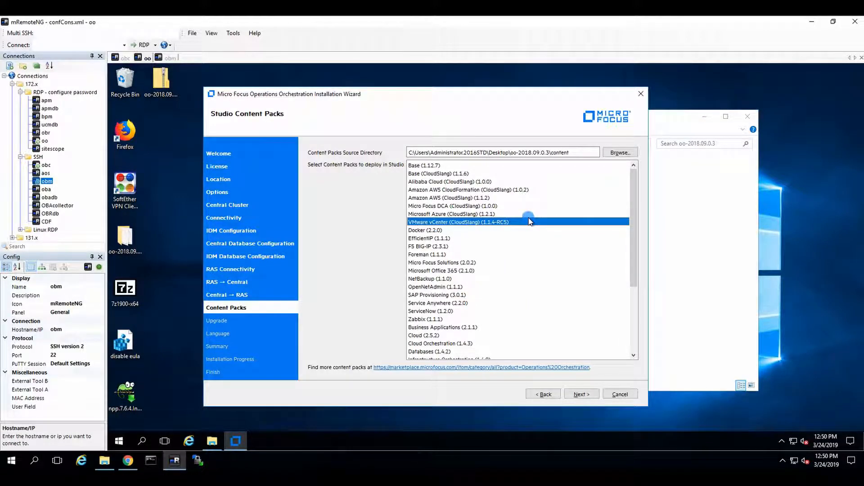
{"action": "left_click", "coordinate": [446, 174]}
{"action": "left_click", "coordinate": [444, 189], "text": "ctrl"}
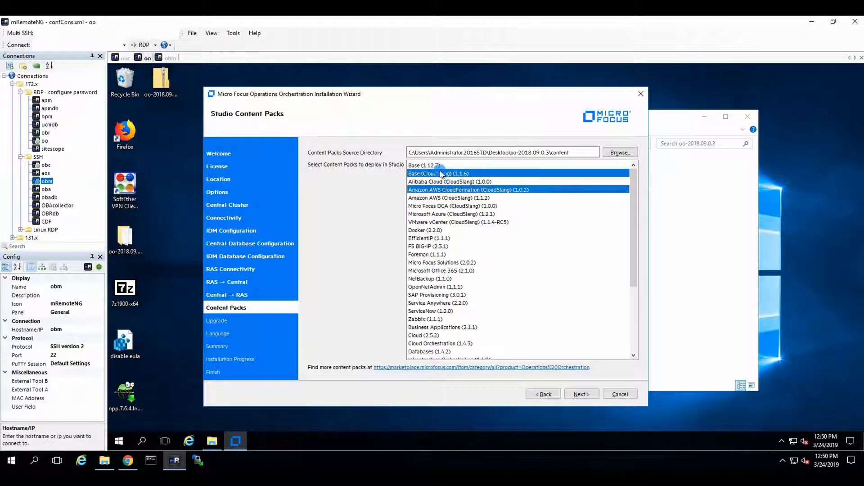
{"action": "left_click", "coordinate": [429, 165]}
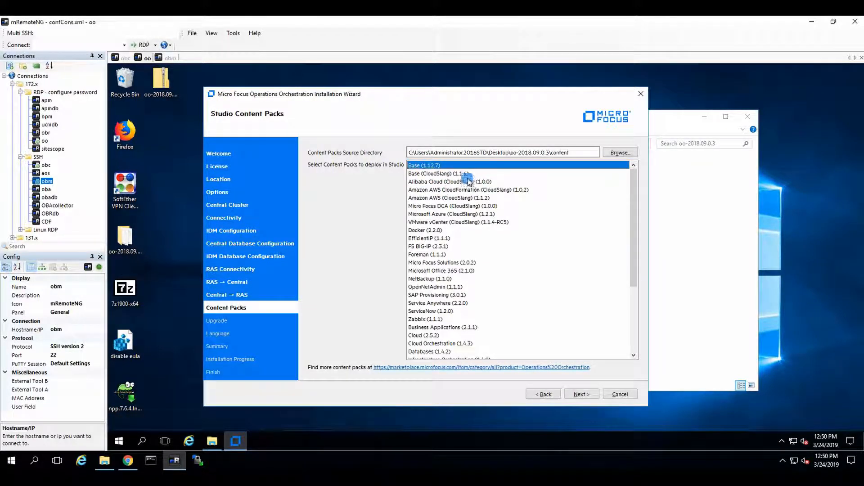
{"action": "left_click", "coordinate": [457, 174], "text": "ctrl"}
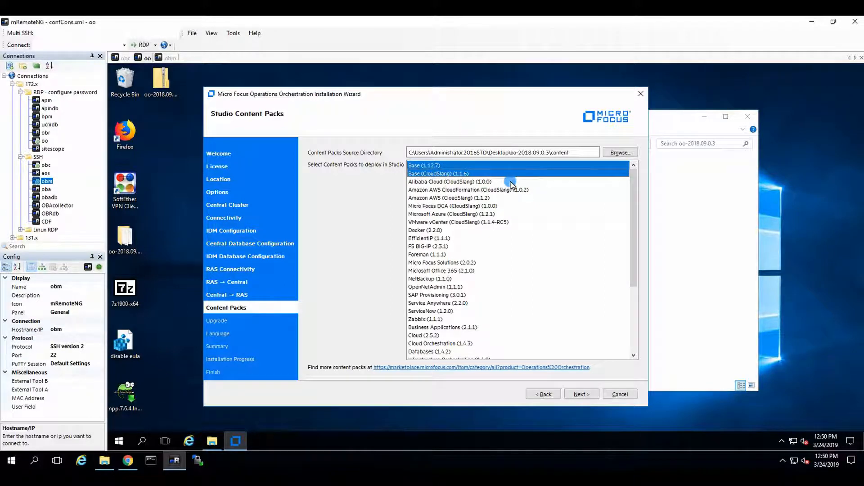
{"action": "left_click", "coordinate": [488, 182], "text": "ctrl"}
{"action": "left_click", "coordinate": [482, 190], "text": "ctrl"}
{"action": "left_click", "coordinate": [480, 198], "text": "ctrl"}
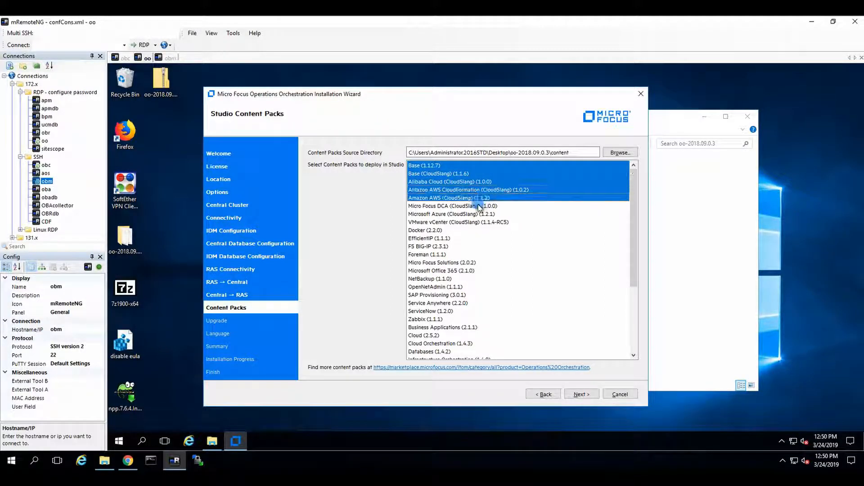
{"action": "left_click", "coordinate": [479, 207], "text": "ctrl"}
{"action": "key", "text": "ctrl+a"}
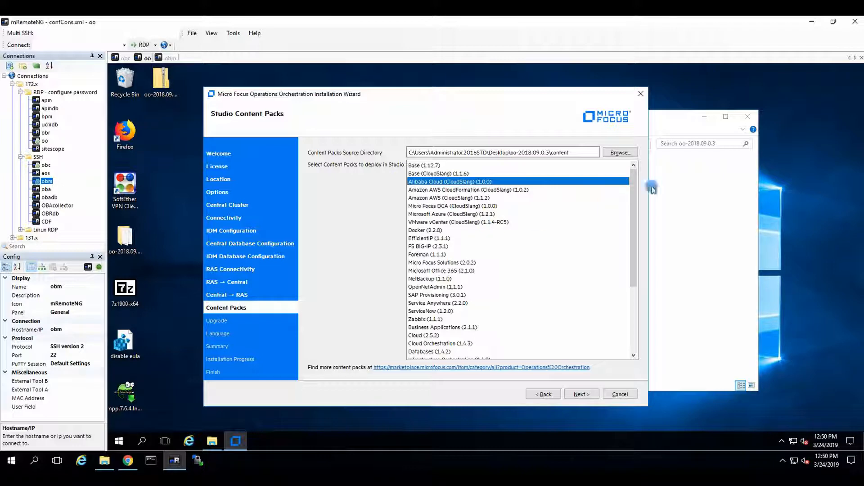
Step: Select all Studio content packs for deployment, from Base (1.12.7) through Virtualization (1.14.3)
{"action": "left_click", "coordinate": [448, 165]}
{"action": "scroll", "coordinate": [497, 295], "scroll_direction": "down", "scroll_amount": 5}
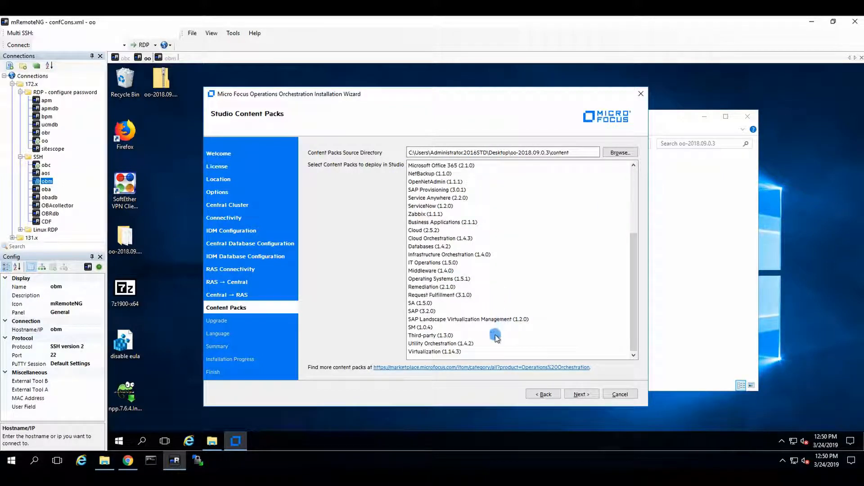
{"action": "left_click", "coordinate": [456, 352], "text": "shift"}
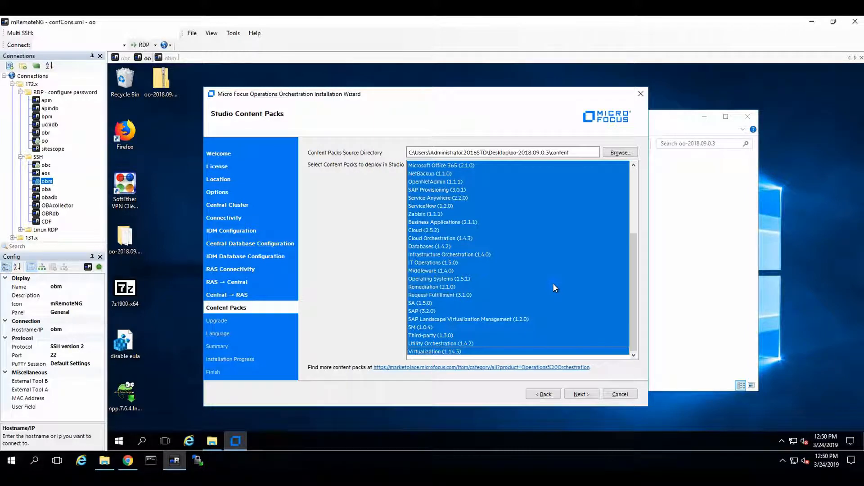
Step: Review the selected Studio content packs from Base (1.12.7) to Virtualization (1.14.3) and continue with the selection
{"action": "scroll", "coordinate": [547, 280], "scroll_direction": "up", "scroll_amount": 5}
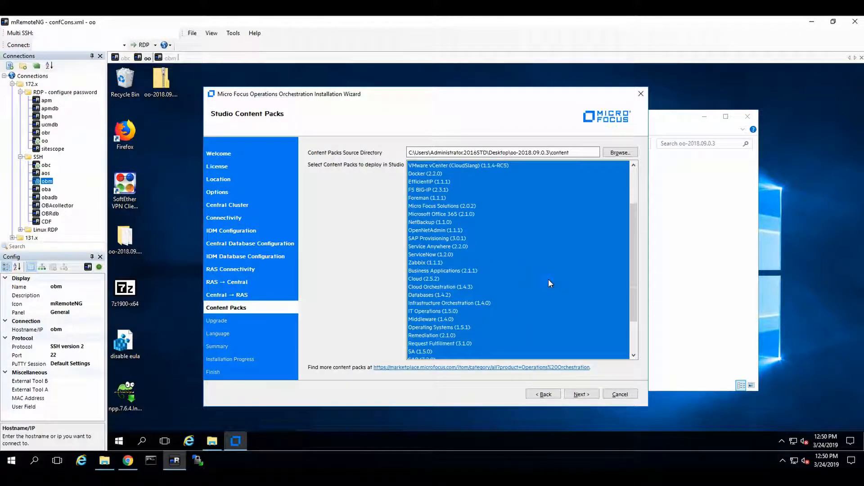
{"action": "scroll", "coordinate": [547, 277], "scroll_direction": "down", "scroll_amount": 5}
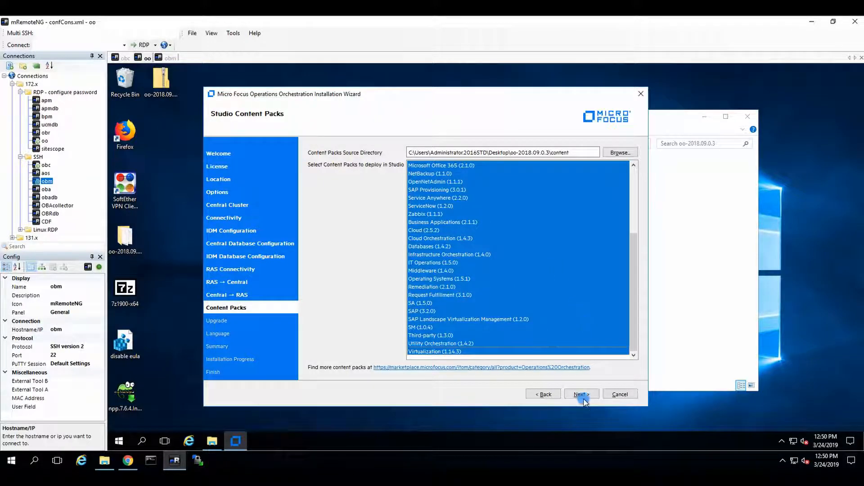
{"action": "scroll", "coordinate": [544, 252], "scroll_direction": "up", "scroll_amount": 5}
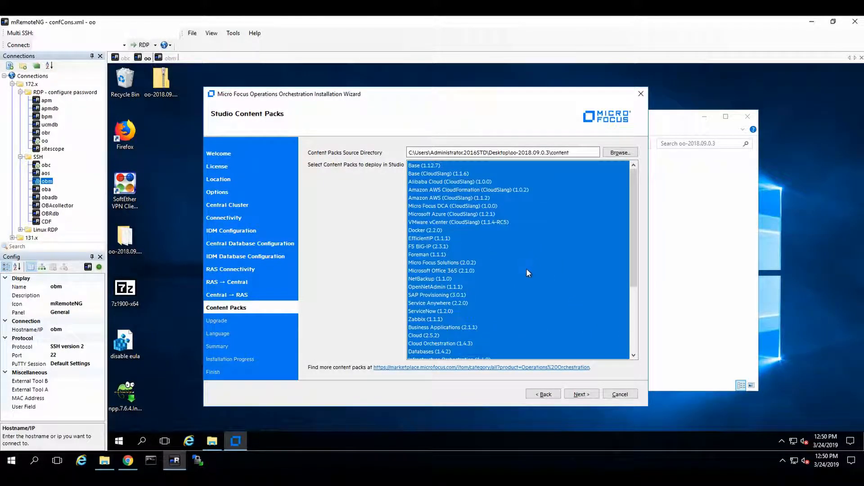
{"action": "scroll", "coordinate": [562, 271], "scroll_direction": "down", "scroll_amount": 5}
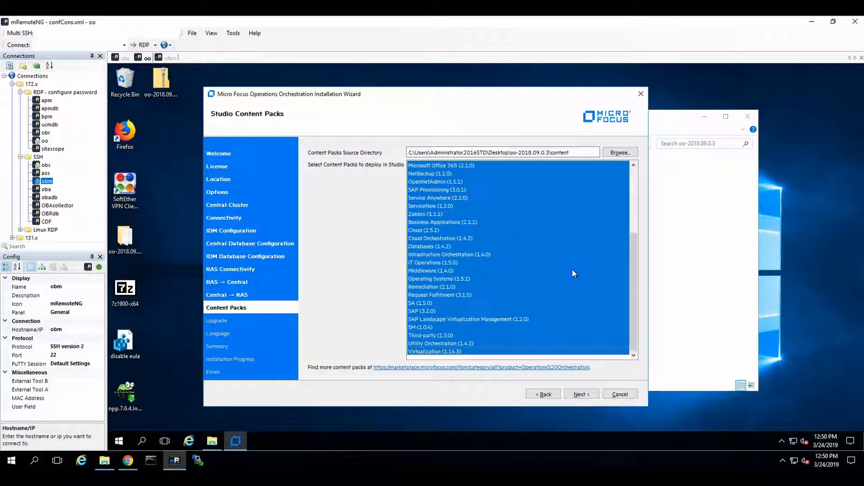
{"action": "left_click", "coordinate": [586, 396]}
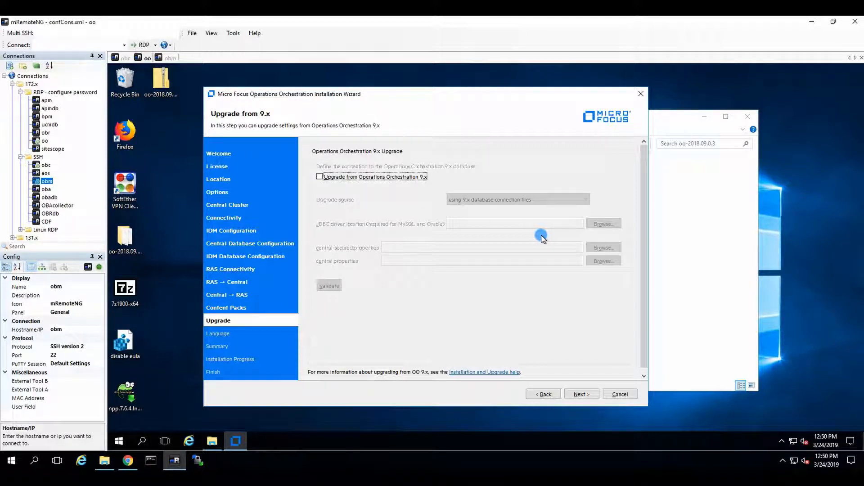
Step: Skip the upgrade from Operations Orchestration 9.x and keep English only as the language
{"action": "left_click", "coordinate": [581, 393]}
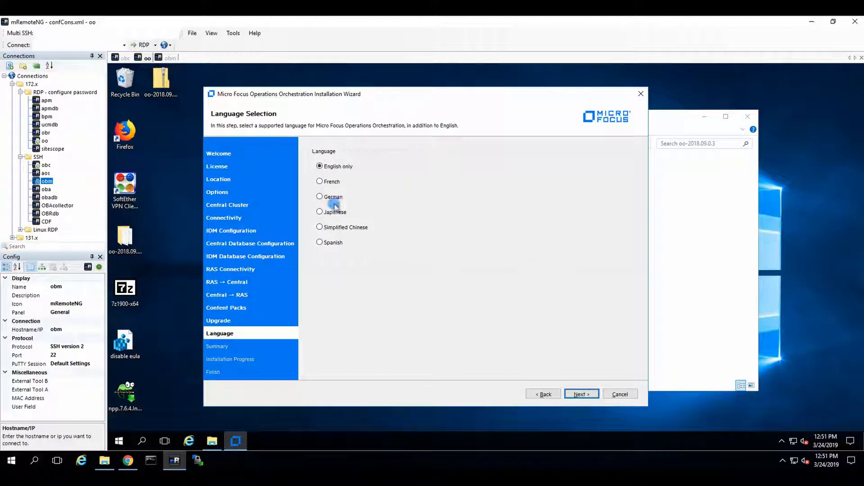
{"action": "left_click", "coordinate": [573, 396]}
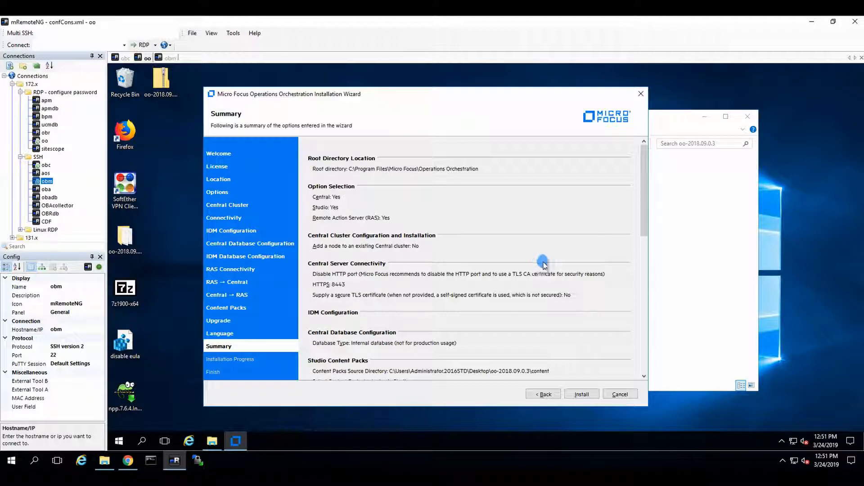
Step: Review the summary of the chosen options and start the installation
{"action": "scroll", "coordinate": [532, 254], "scroll_direction": "down", "scroll_amount": 10}
{"action": "scroll", "coordinate": [564, 283], "scroll_direction": "down", "scroll_amount": 5}
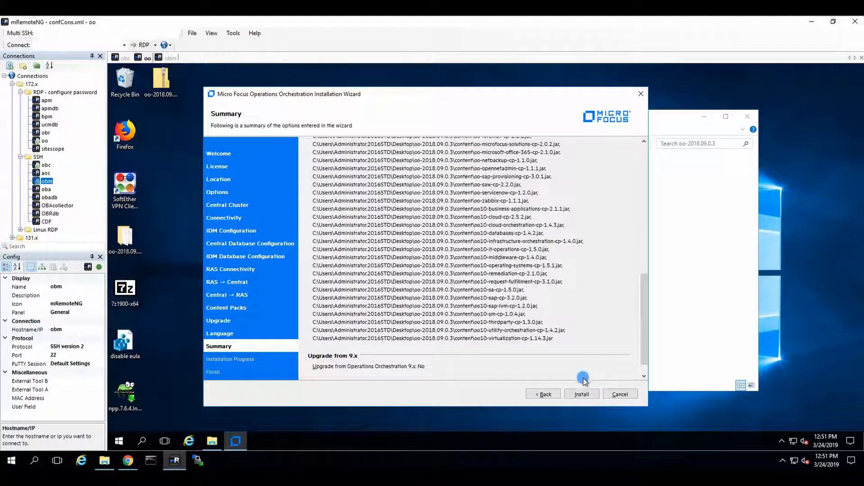
{"action": "left_click", "coordinate": [581, 394]}
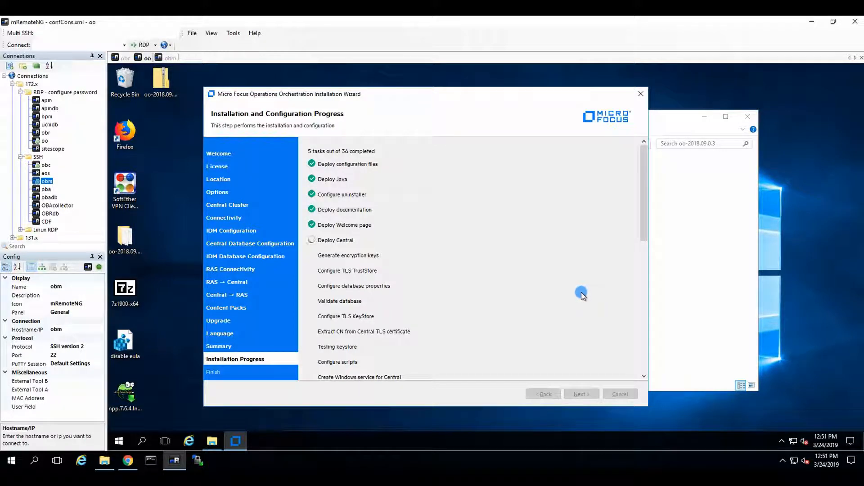
Step: Monitor the installation and configuration task list through to the final Create Welcome link task
{"action": "scroll", "coordinate": [581, 295], "scroll_direction": "down", "scroll_amount": 3}
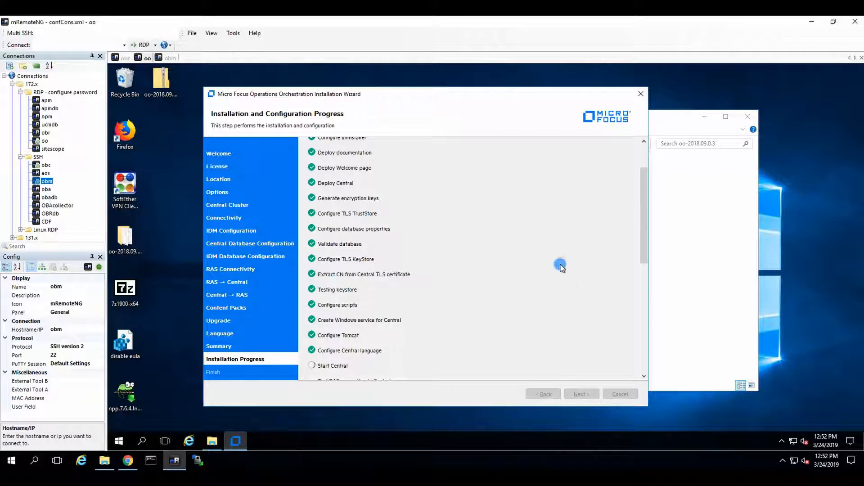
{"action": "scroll", "coordinate": [544, 254], "scroll_direction": "down", "scroll_amount": 3}
{"action": "scroll", "coordinate": [441, 277], "scroll_direction": "down", "scroll_amount": 4}
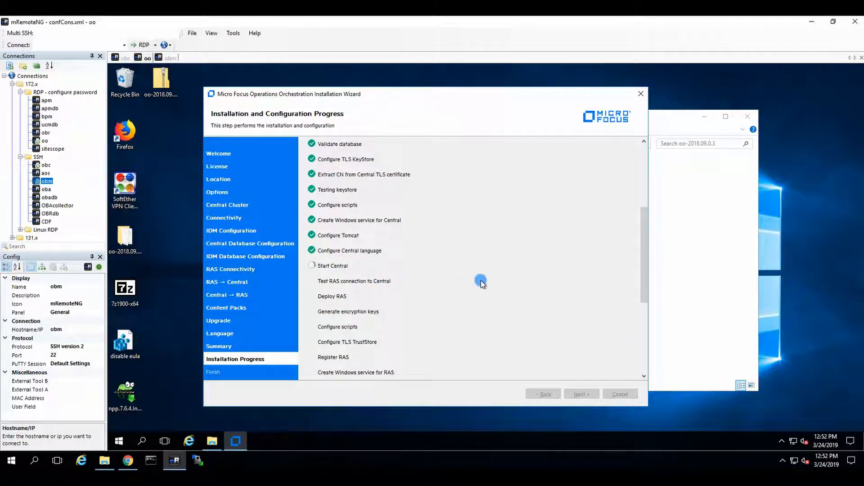
{"action": "scroll", "coordinate": [445, 274], "scroll_direction": "down", "scroll_amount": 3}
{"action": "scroll", "coordinate": [524, 234], "scroll_direction": "down", "scroll_amount": 2}
{"action": "scroll", "coordinate": [527, 236], "scroll_direction": "down", "scroll_amount": 1}
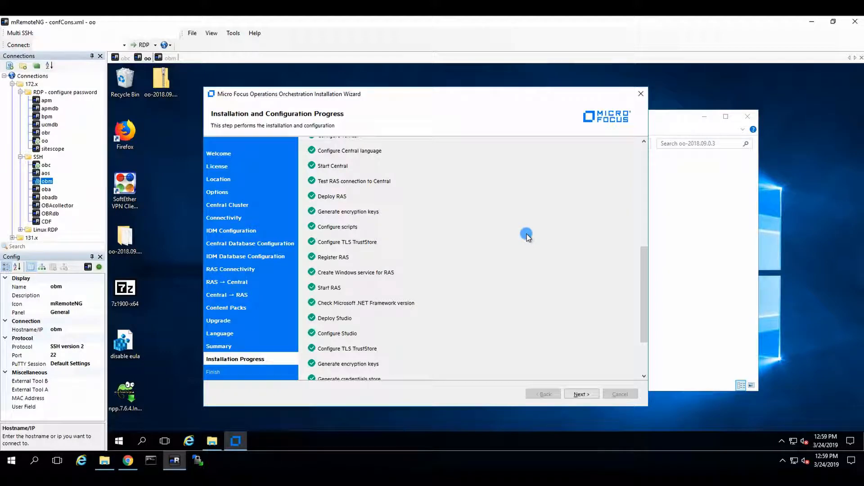
{"action": "scroll", "coordinate": [583, 296], "scroll_direction": "down", "scroll_amount": 3}
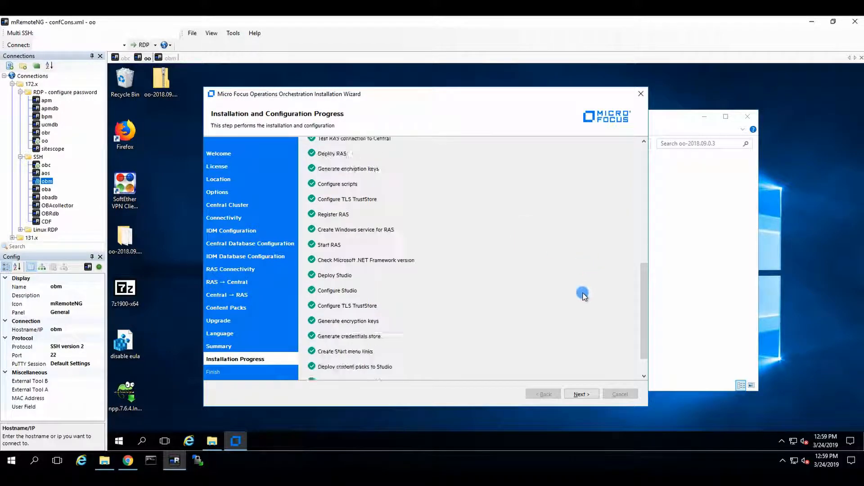
Step: Finish the wizard with the welcome page turned off and Studio set to launch, and close the oo-2018.09.0.3 folder window
{"action": "left_click", "coordinate": [581, 395]}
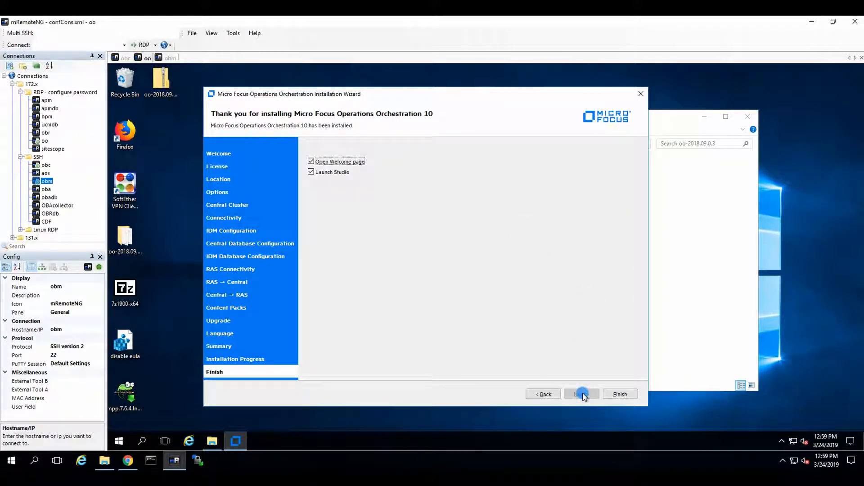
{"action": "left_click", "coordinate": [336, 162]}
{"action": "left_click", "coordinate": [610, 397]}
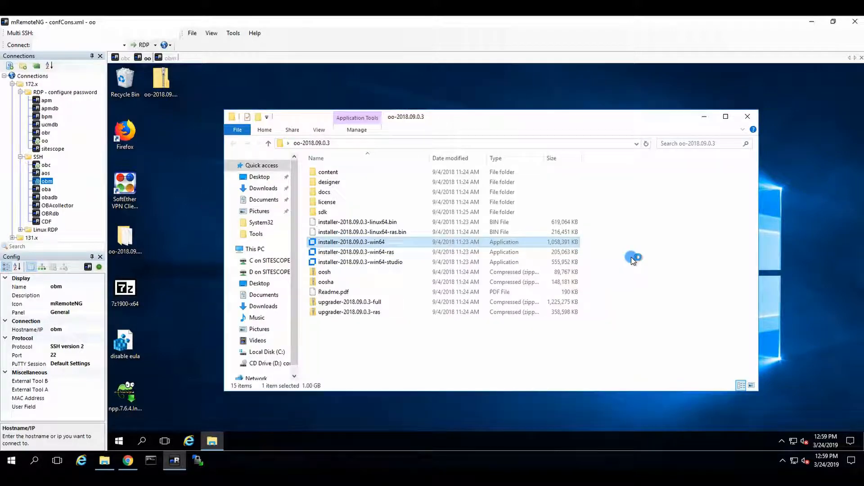
{"action": "left_click", "coordinate": [748, 118]}
{"action": "left_click", "coordinate": [410, 271]}
{"action": "left_click", "coordinate": [550, 259]}
{"action": "left_click", "coordinate": [524, 285]}
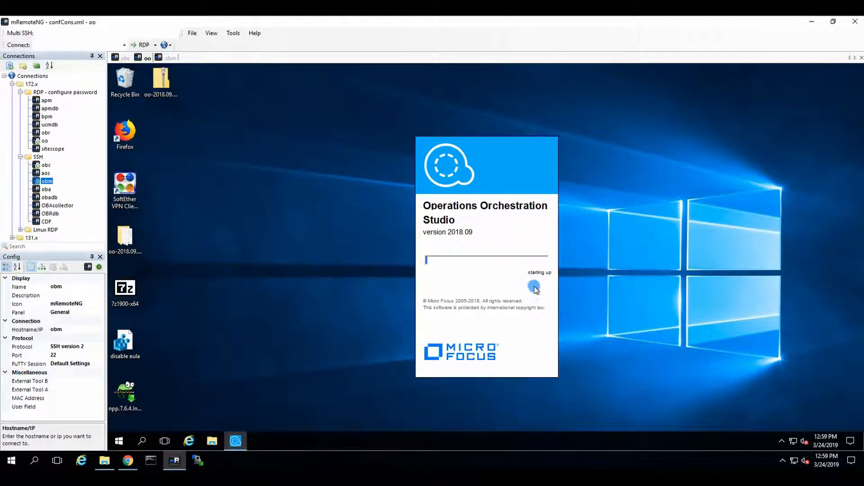
{"action": "left_click", "coordinate": [137, 464]}
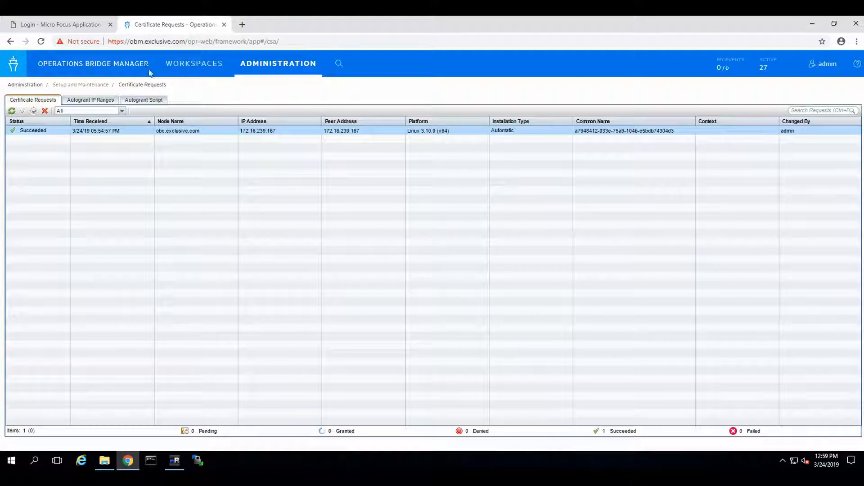
{"action": "key", "text": "ctrl+t"}
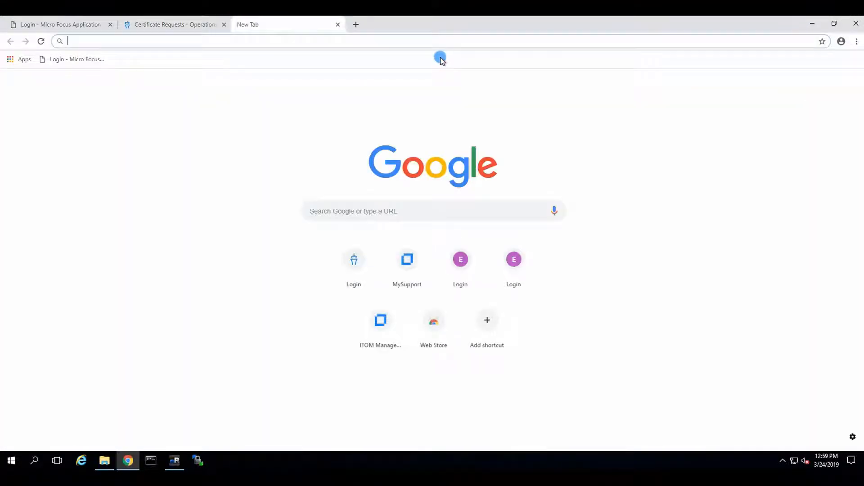
{"action": "type", "text": "htt"}
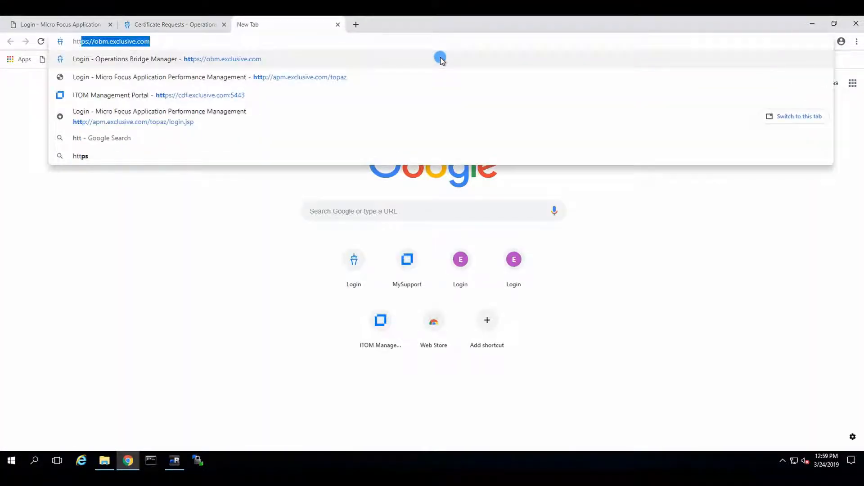
{"action": "type", "text": "ps:/"}
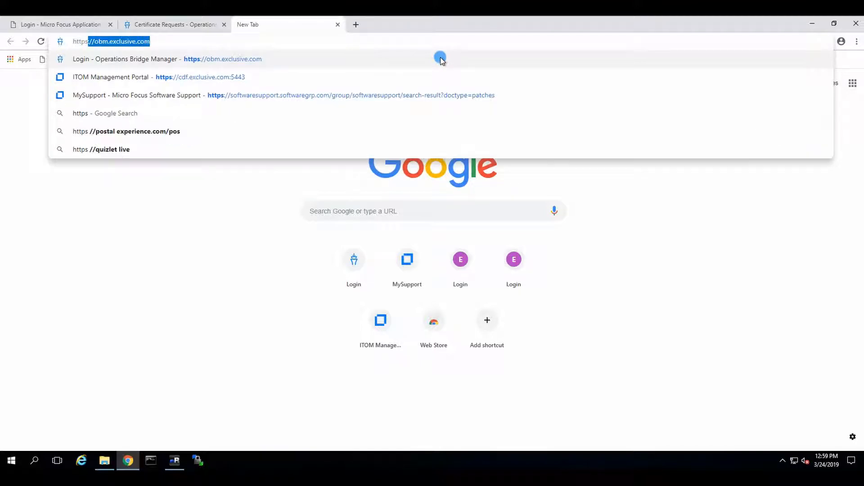
{"action": "type", "text": "/oo"}
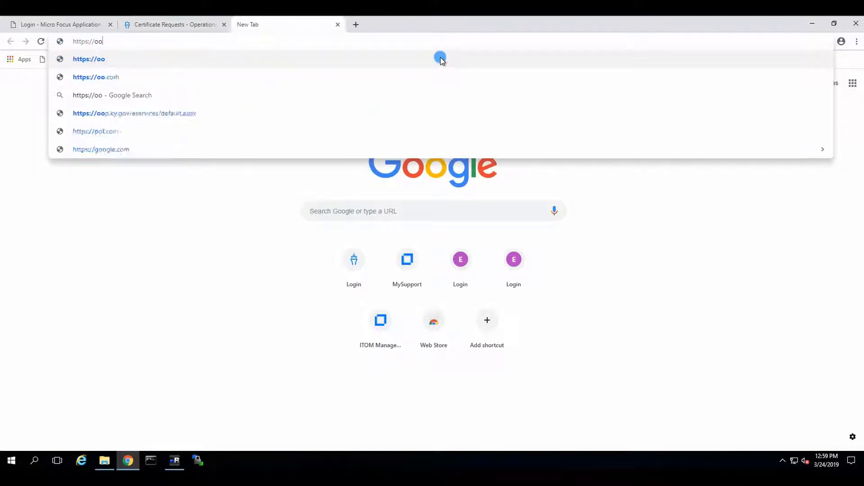
{"action": "type", "text": "."}
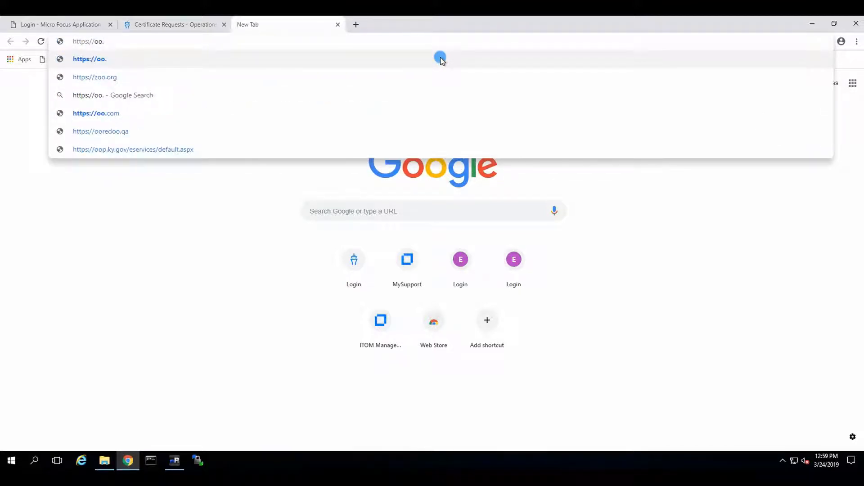
{"action": "type", "text": "e"}
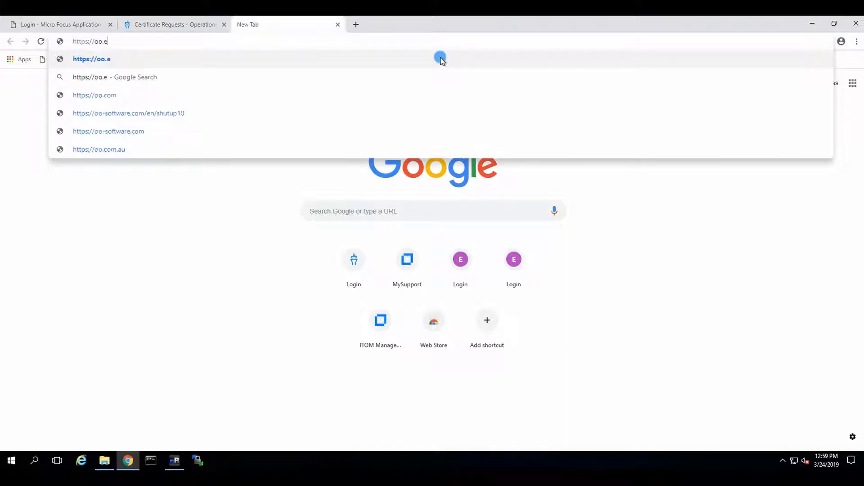
{"action": "type", "text": "xclusive.com"}
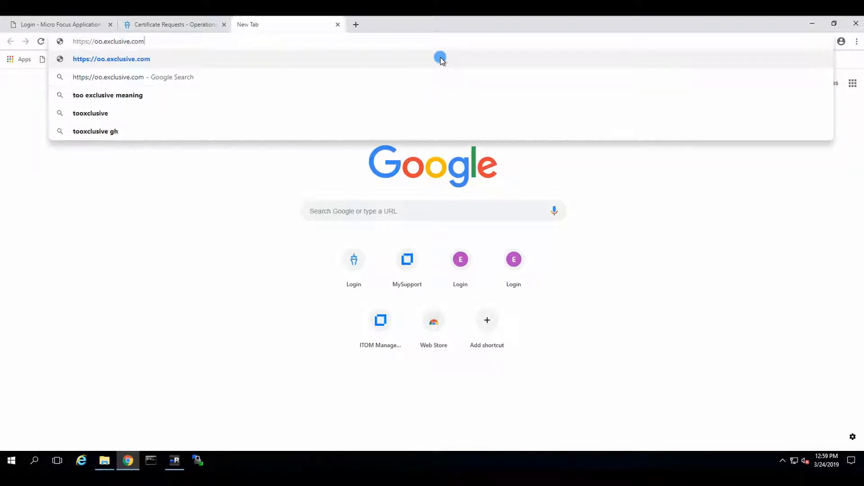
{"action": "type", "text": ":8443"}
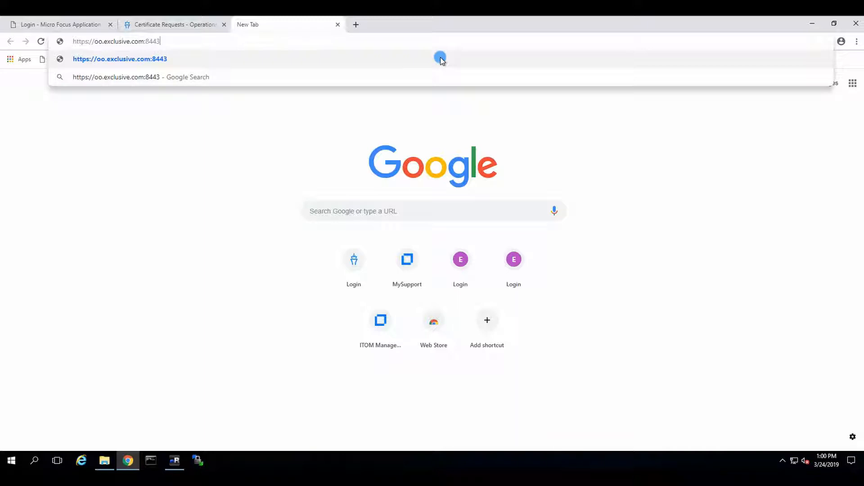
{"action": "key", "text": "Return"}
{"action": "left_click", "coordinate": [317, 295]}
{"action": "left_click", "coordinate": [323, 369]}
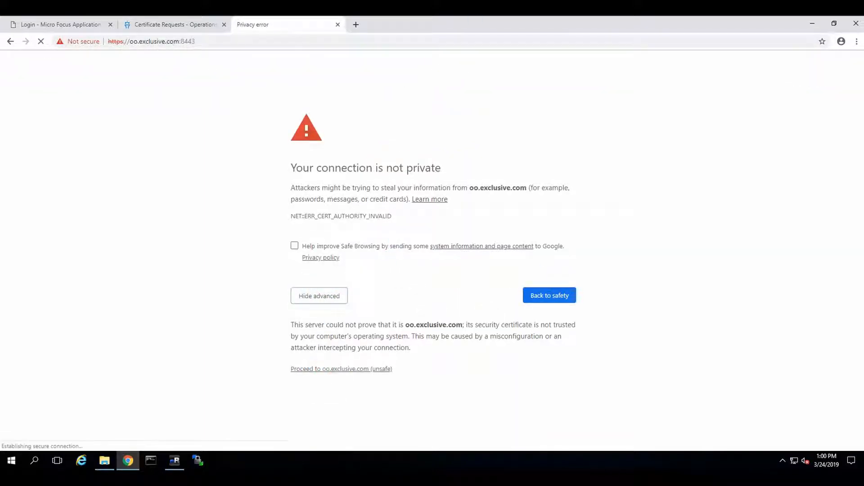
{"action": "left_click", "coordinate": [170, 25]}
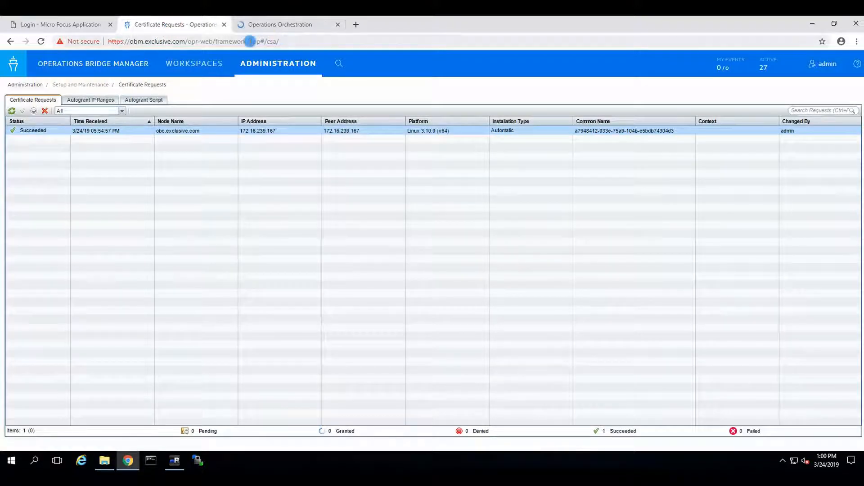
{"action": "left_click", "coordinate": [250, 41]}
{"action": "left_click_drag", "start_coordinate": [185, 41], "coordinate": [308, 50]}
{"action": "mouse_move", "coordinate": [456, 66]}
{"action": "key", "text": "BackSpace"}
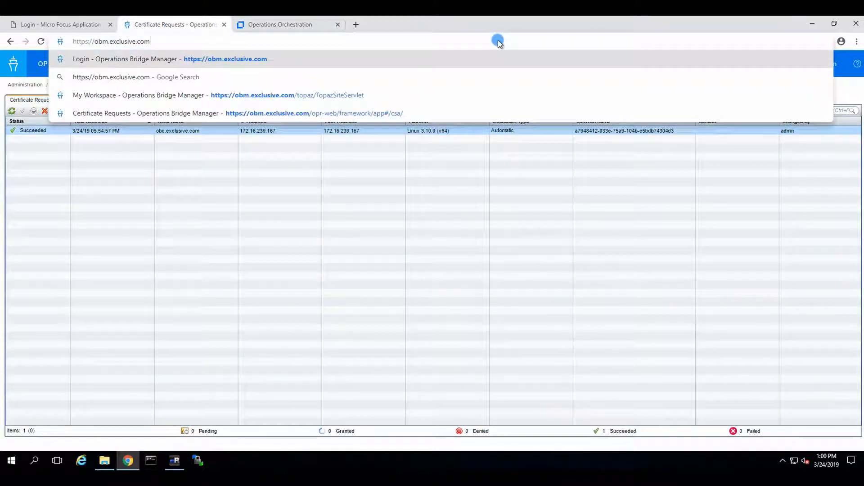
{"action": "key", "text": "Return"}
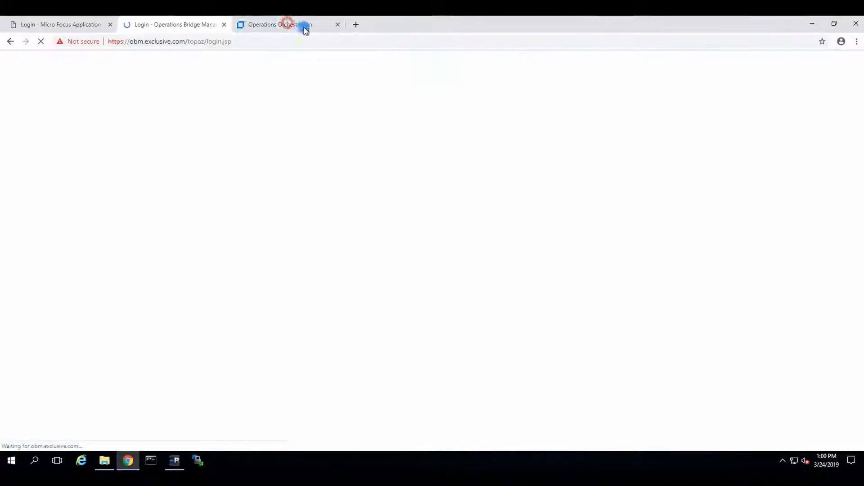
Step: Return to the Operations Orchestration site and open its System Configuration security settings
{"action": "left_click", "coordinate": [286, 25]}
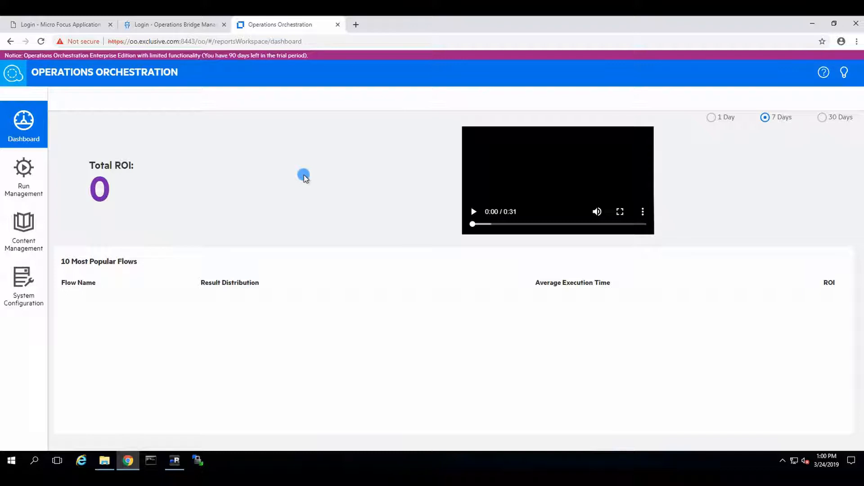
{"action": "left_click", "coordinate": [23, 285]}
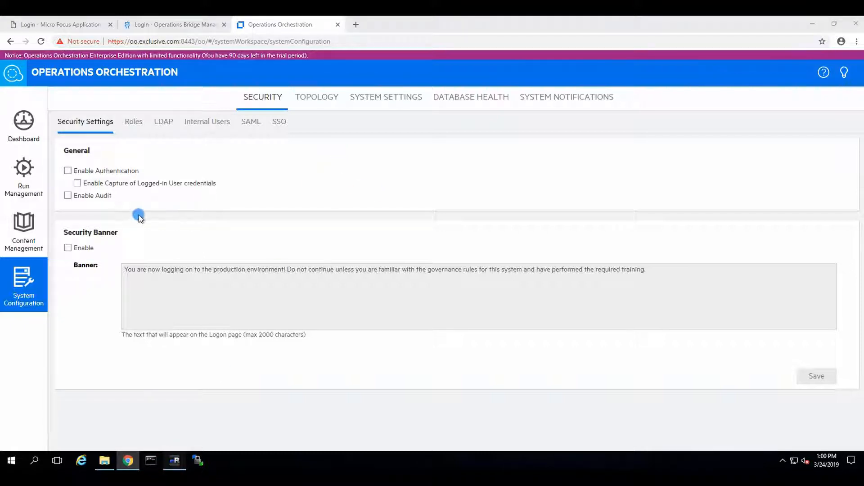
Step: Switch to the oo session in mRemoteNG, then move aside and close Studio's Content Packs Certificate Details dialog
{"action": "left_click", "coordinate": [174, 459]}
{"action": "left_click", "coordinate": [174, 460]}
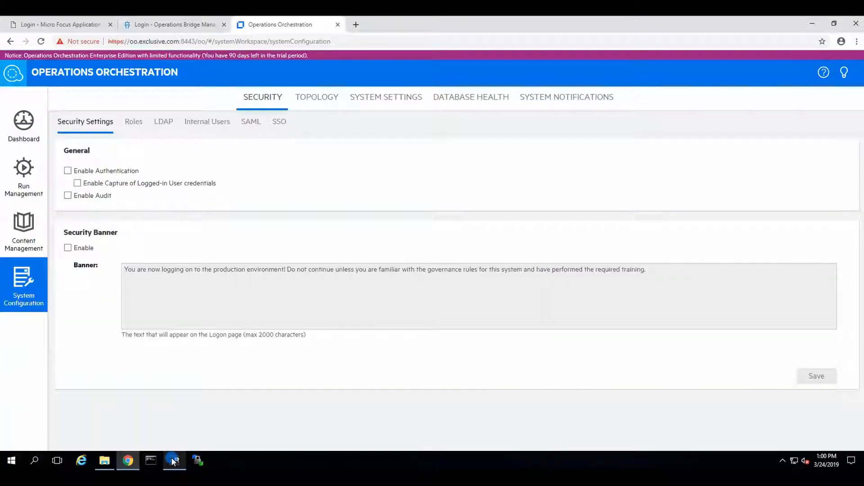
{"action": "left_click", "coordinate": [174, 460]}
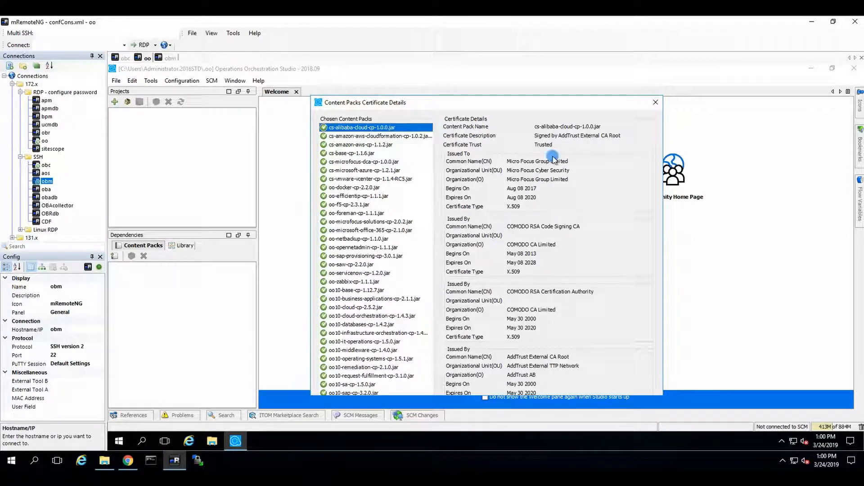
{"action": "left_click_drag", "start_coordinate": [540, 105], "coordinate": [517, 67]}
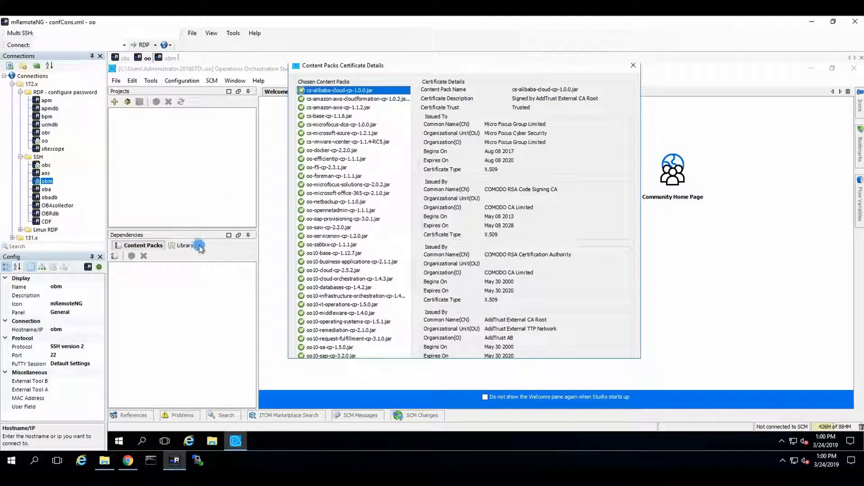
{"action": "left_click", "coordinate": [334, 108]}
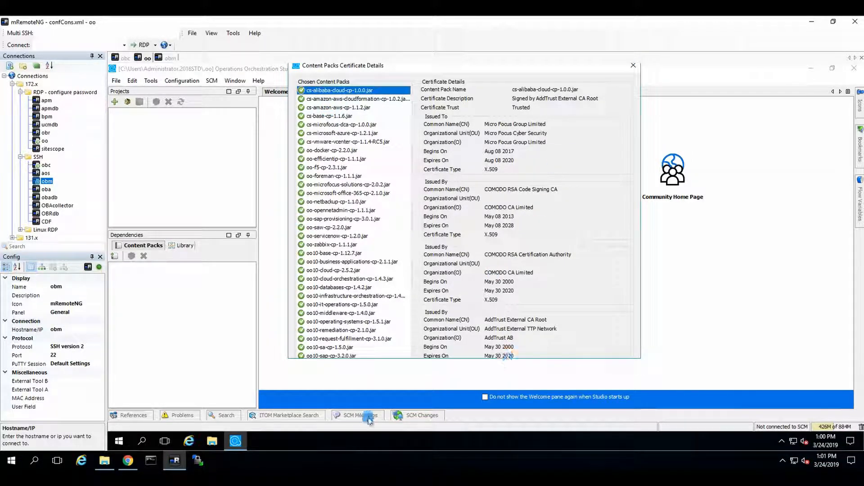
{"action": "left_click", "coordinate": [633, 66]}
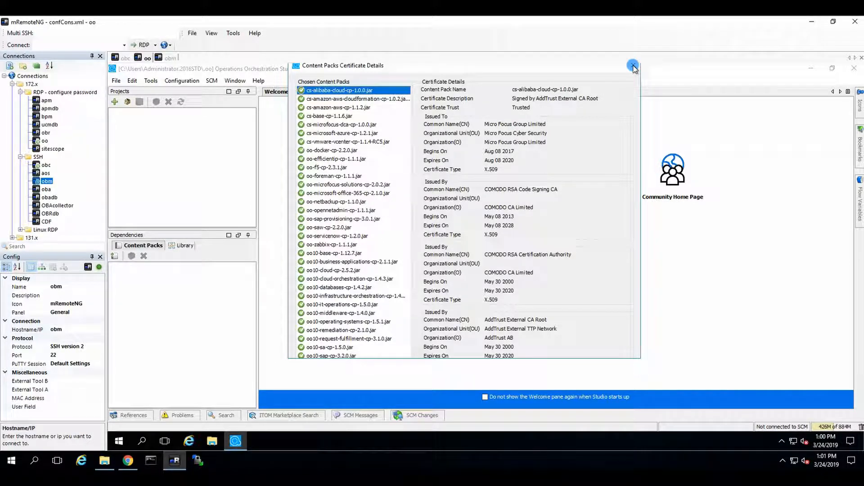
{"action": "left_click", "coordinate": [164, 317]}
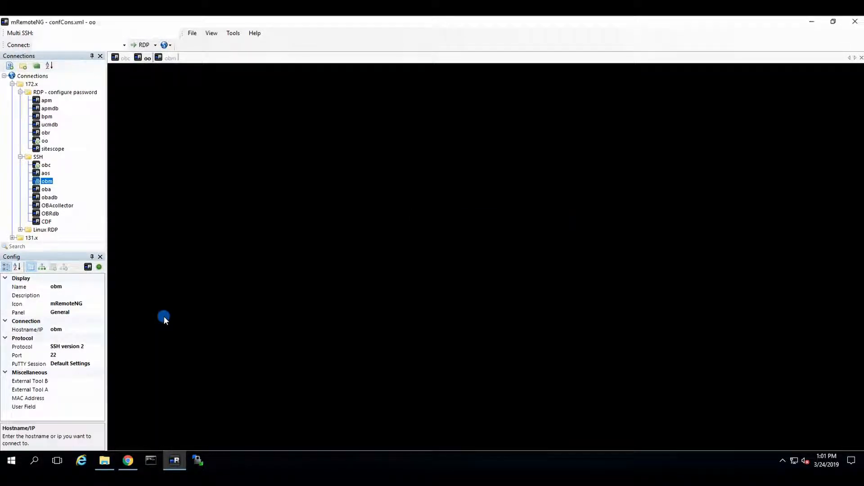